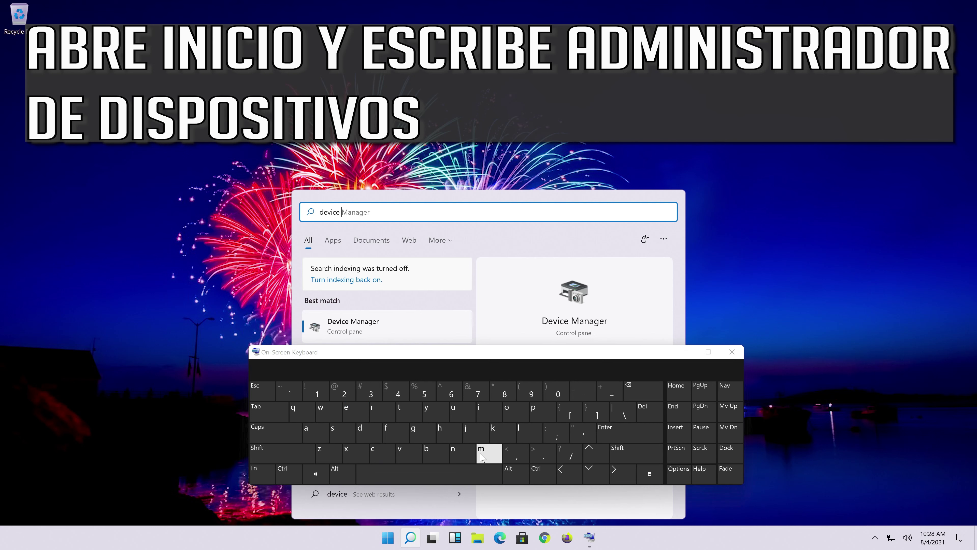
# - Finish entering the search term "device manager" with the on-screen keyboard and open Device Manager
pyautogui.click(481, 452)
pyautogui.click(312, 432)
pyautogui.click(460, 453)
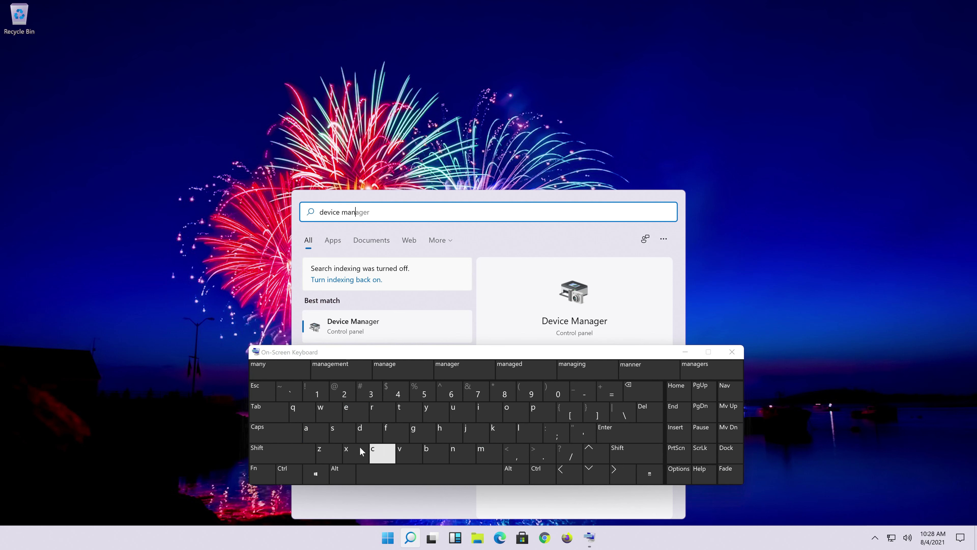
pyautogui.click(316, 432)
pyautogui.click(422, 434)
pyautogui.click(366, 411)
pyautogui.click(372, 411)
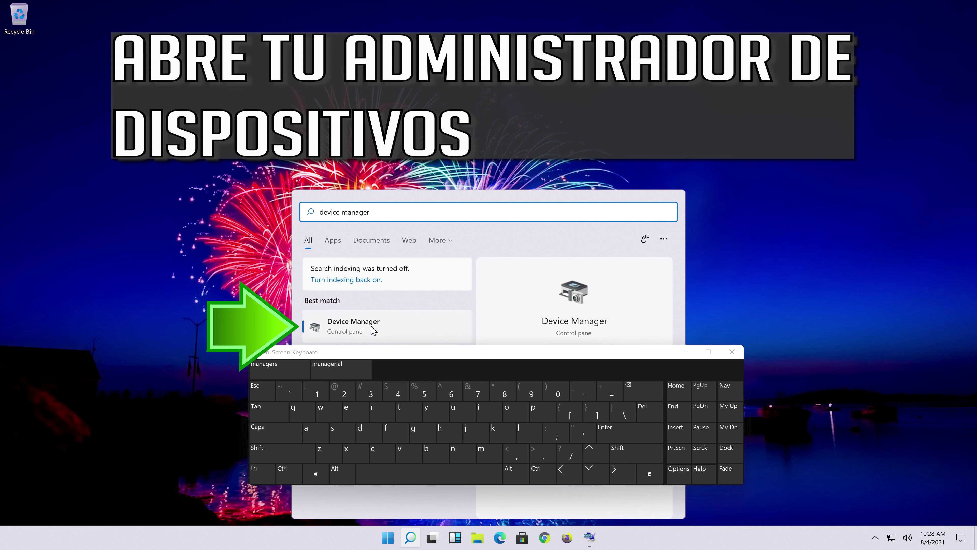
pyautogui.click(383, 323)
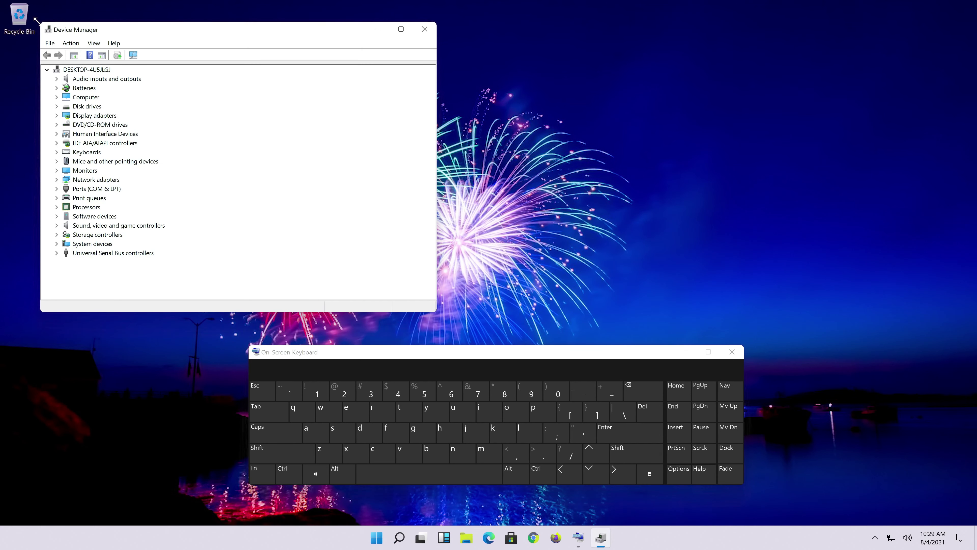
# - Shrink and reposition the Device Manager window, and show the driver properties of the Standard PS/2 Keyboard
pyautogui.moveTo(40, 22); pyautogui.dragTo(86, 84)
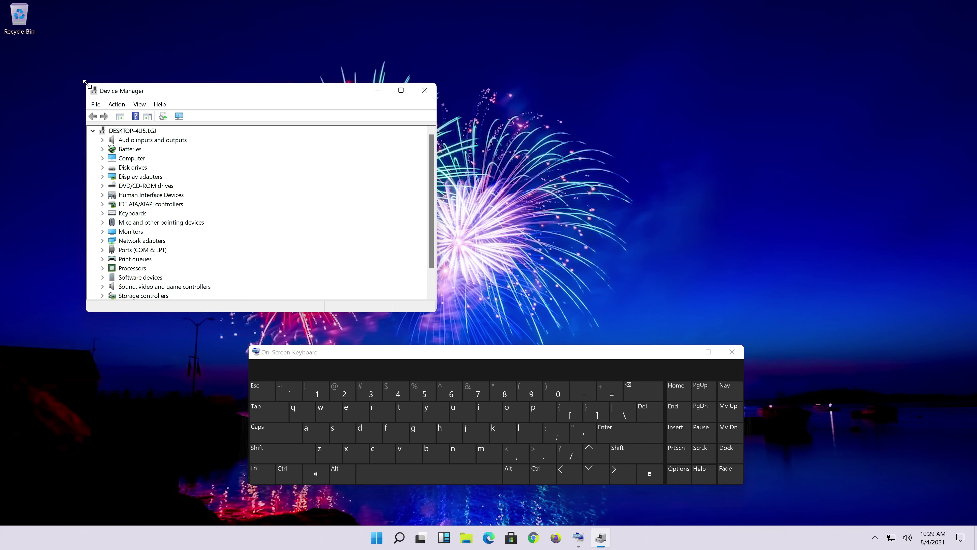
pyautogui.moveTo(230, 90); pyautogui.dragTo(431, 112)
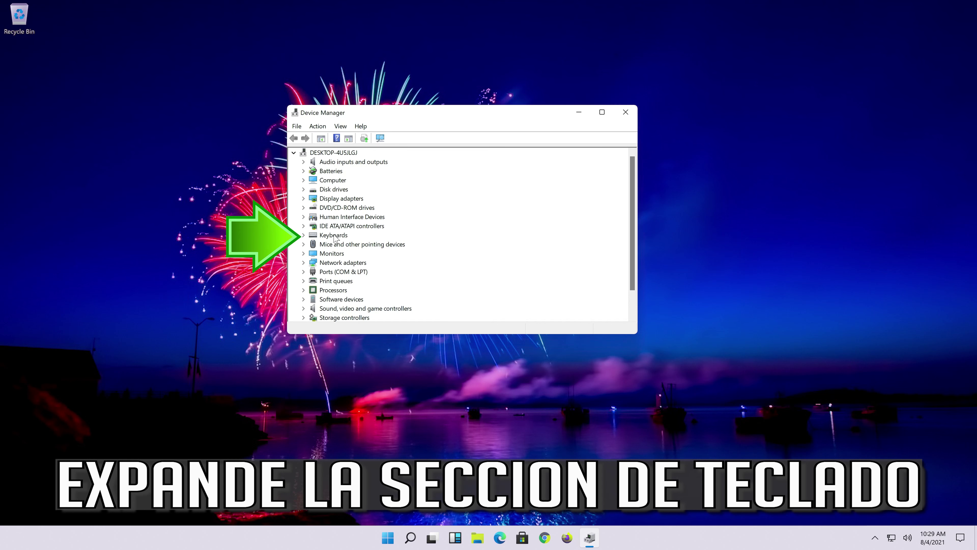
pyautogui.click(304, 235)
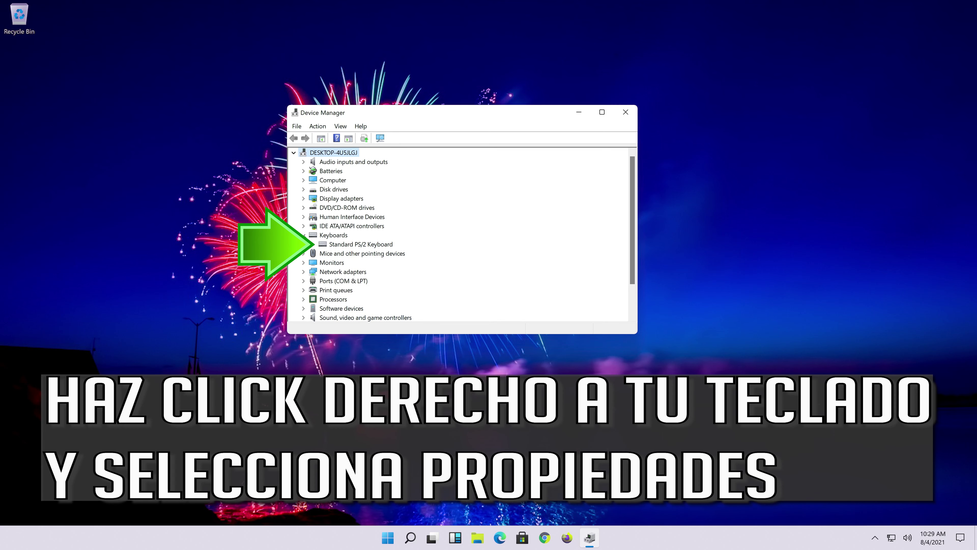
pyautogui.rightClick(339, 245)
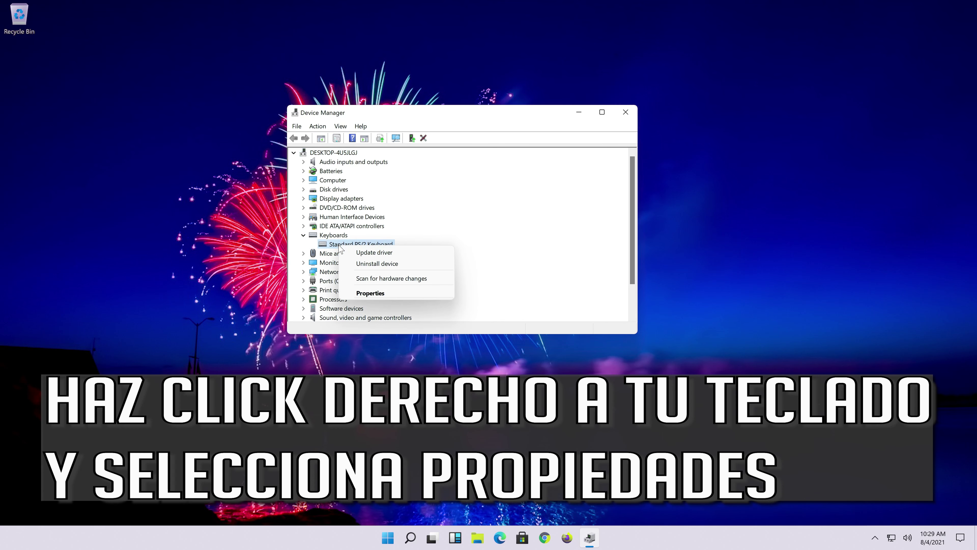
pyautogui.click(413, 292)
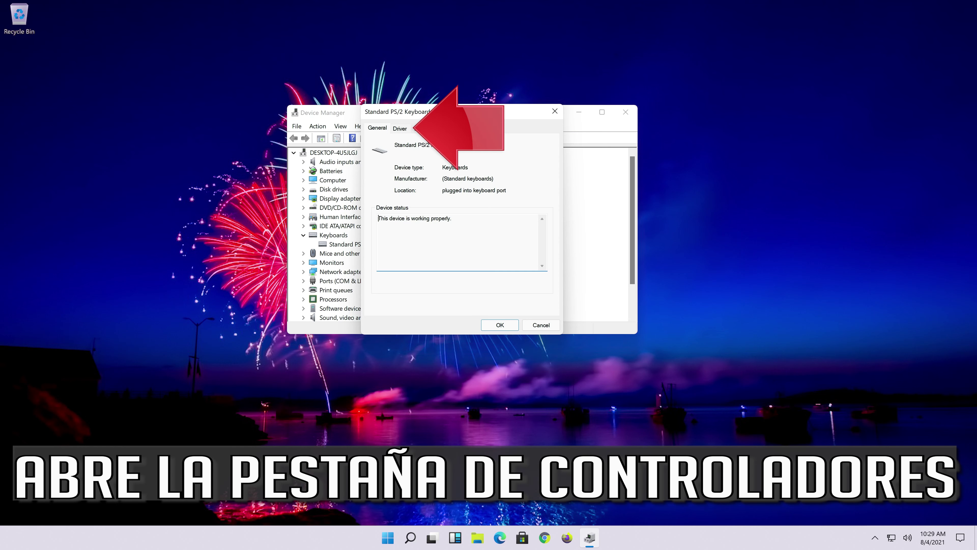
pyautogui.click(400, 132)
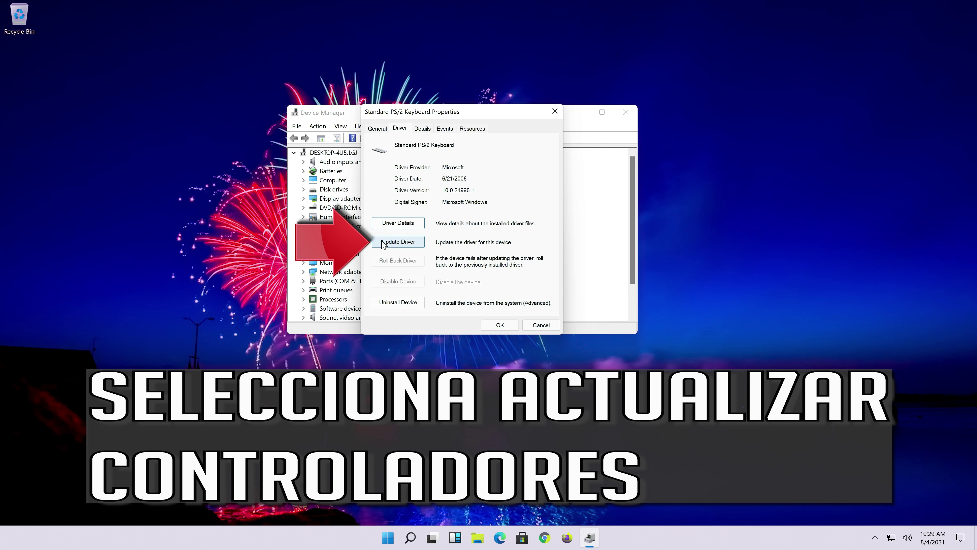
# - Search automatically for an updated Standard PS/2 Keyboard driver, and check for updates through Windows Update
pyautogui.click(394, 246)
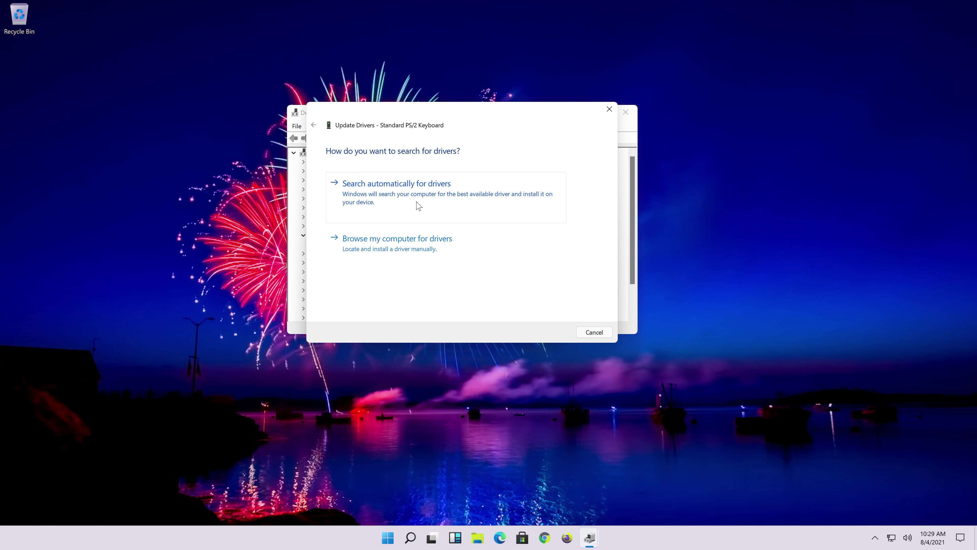
pyautogui.click(418, 206)
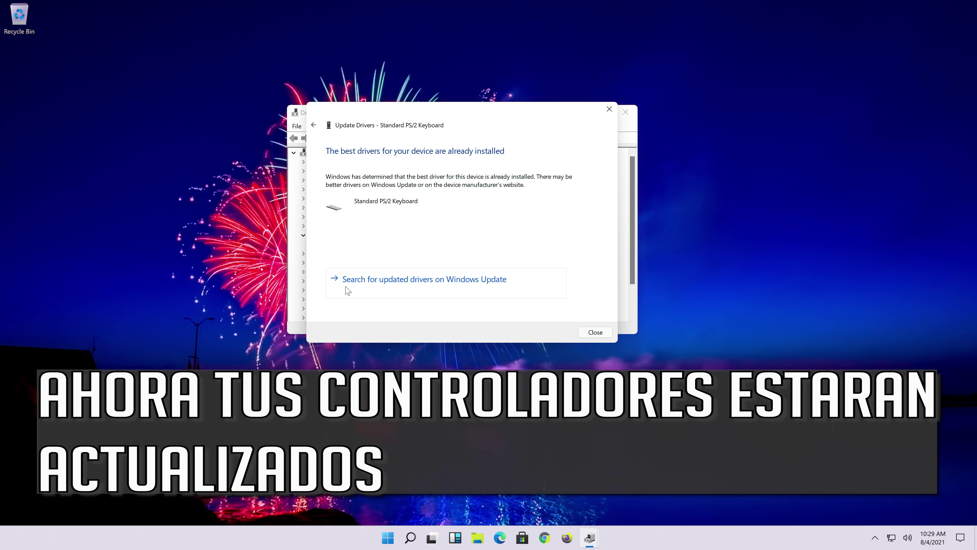
pyautogui.click(397, 280)
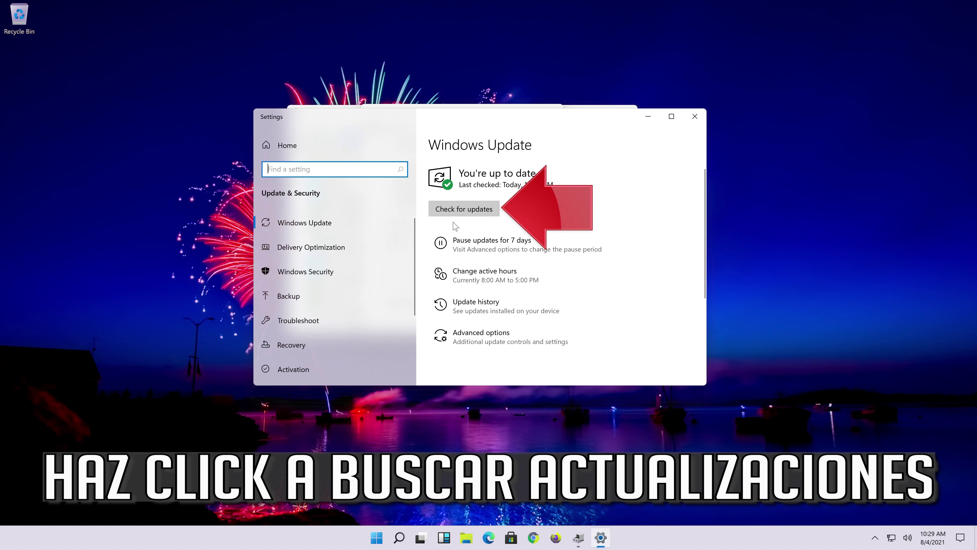
pyautogui.click(484, 210)
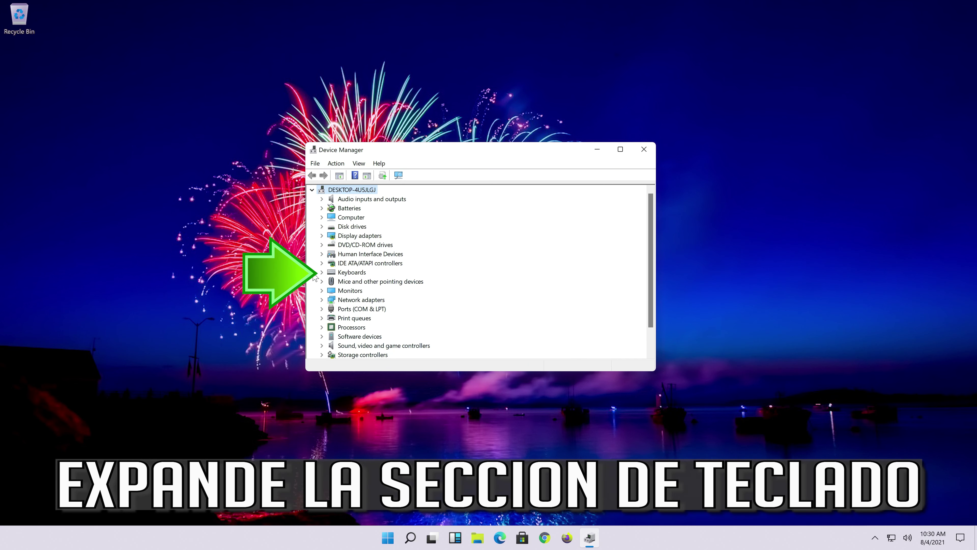
# - Return to Device Manager and open the driver properties of the Standard PS/2 Keyboard under Keyboards
pyautogui.click(321, 273)
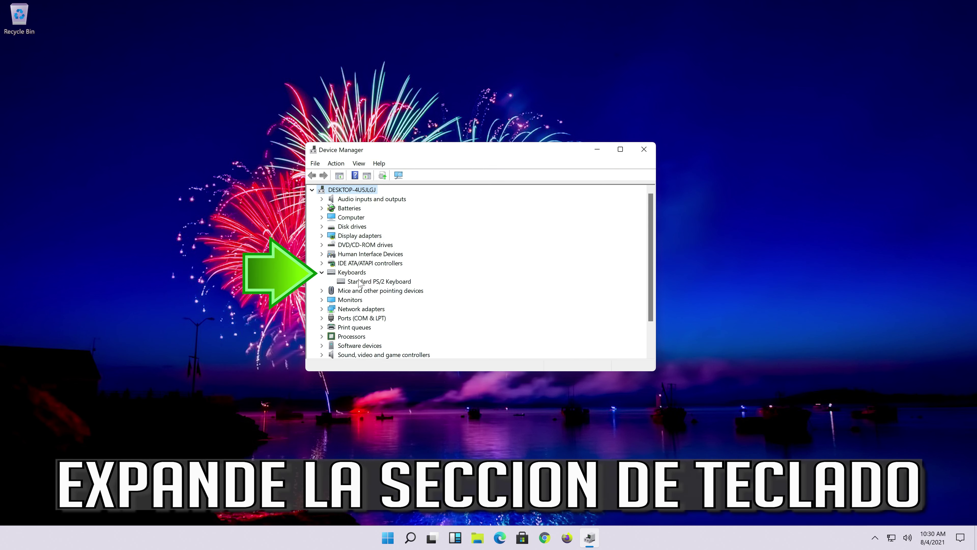
pyautogui.rightClick(382, 284)
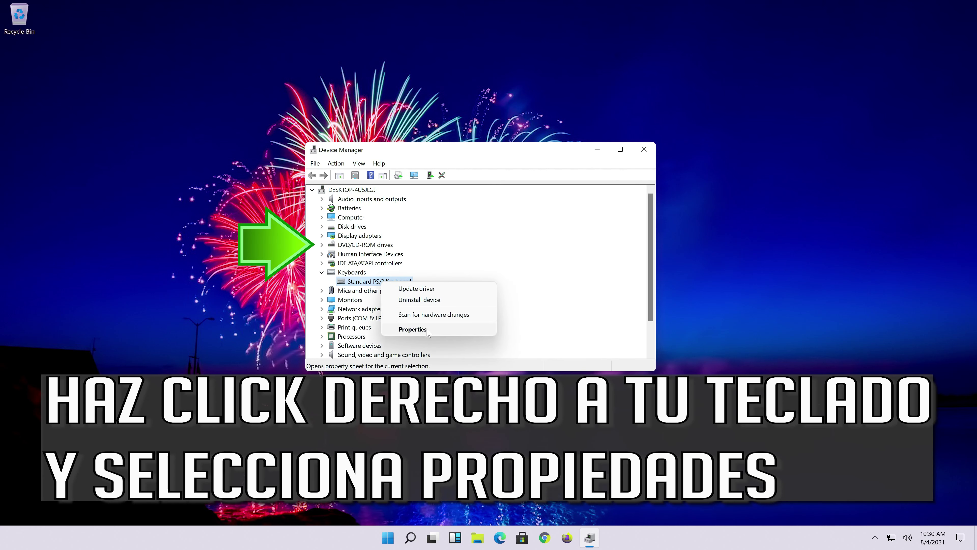
pyautogui.click(451, 331)
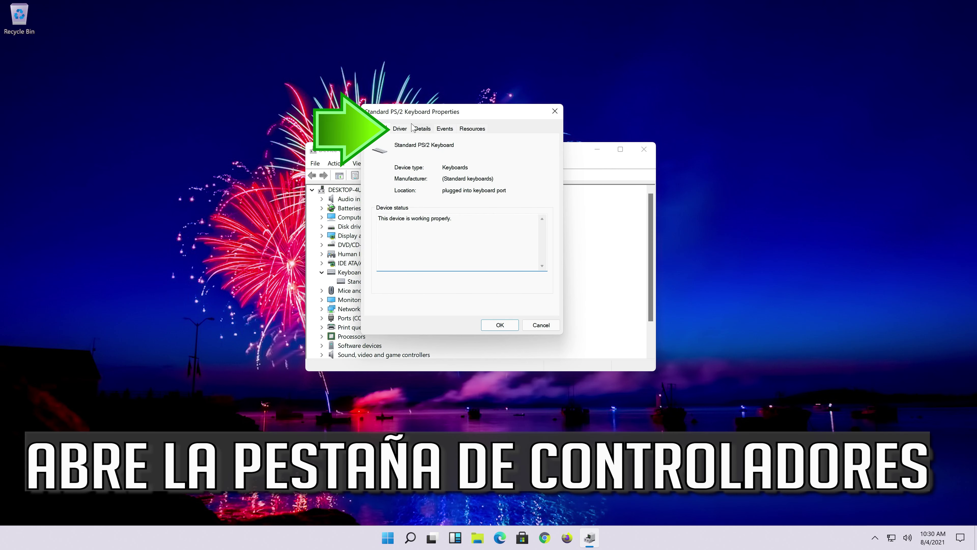
pyautogui.click(400, 129)
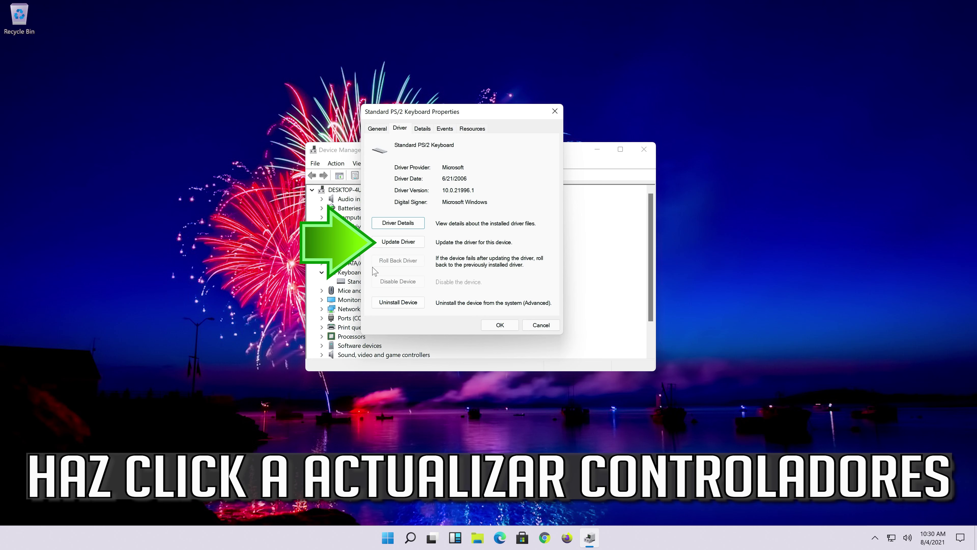
# - Update the keyboard driver manually by installing Standard PS/2 Keyboard from the list of available drivers on the computer
pyautogui.click(408, 246)
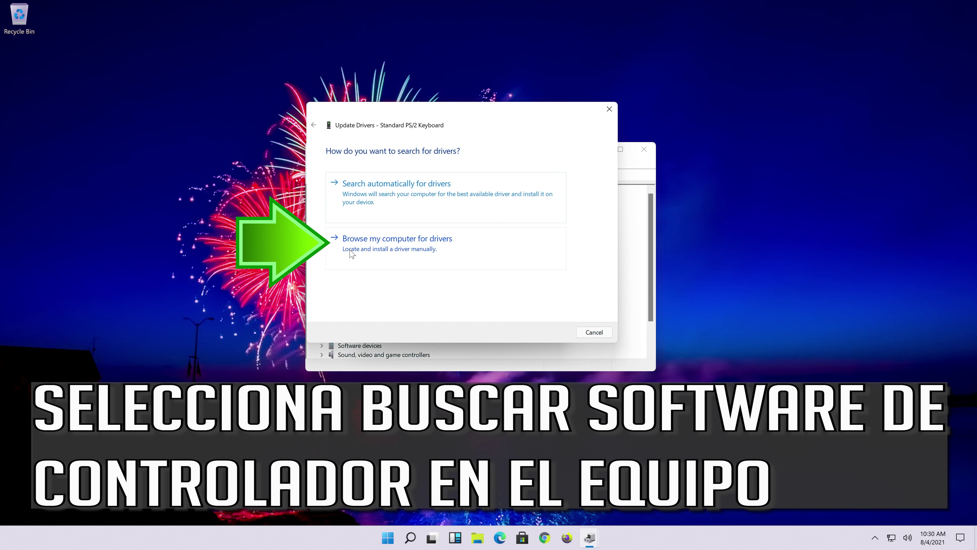
pyautogui.click(372, 251)
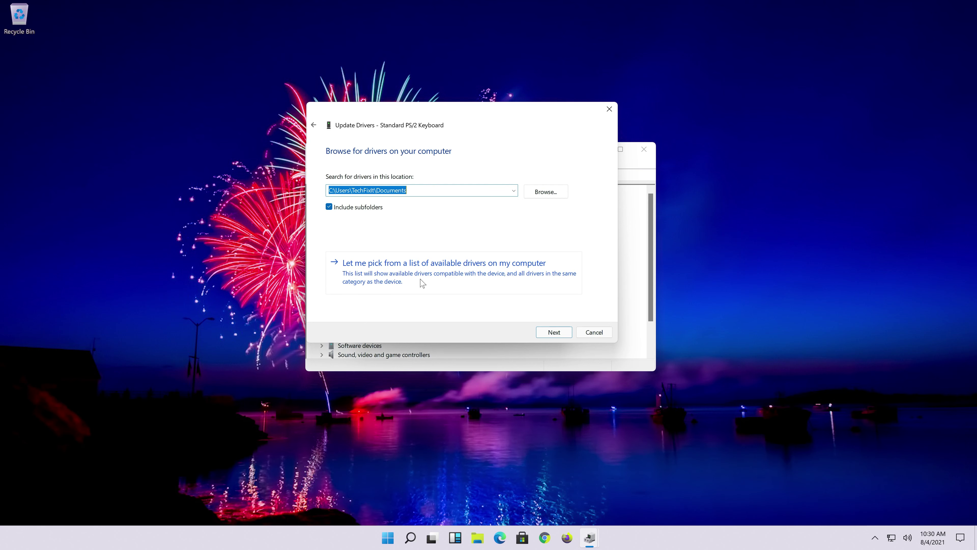
pyautogui.click(422, 283)
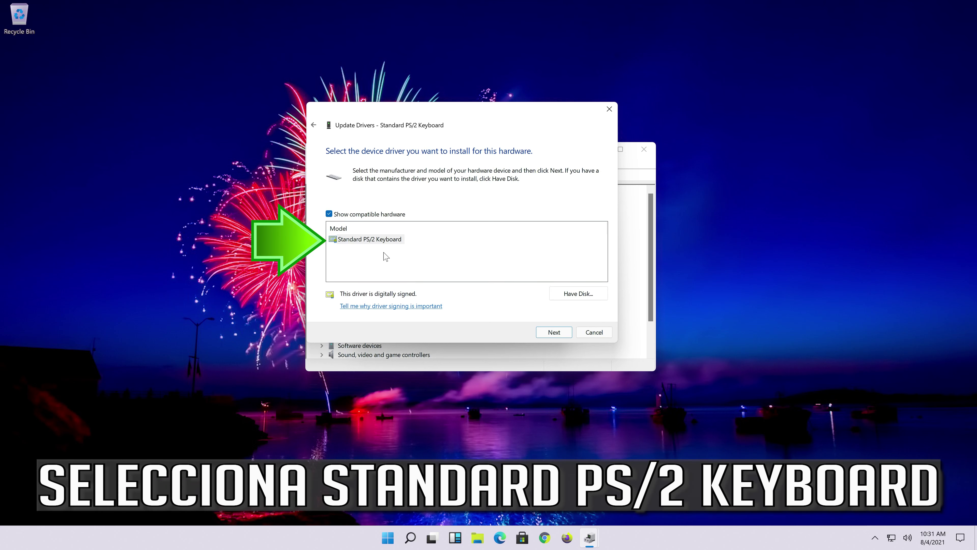
pyautogui.click(380, 241)
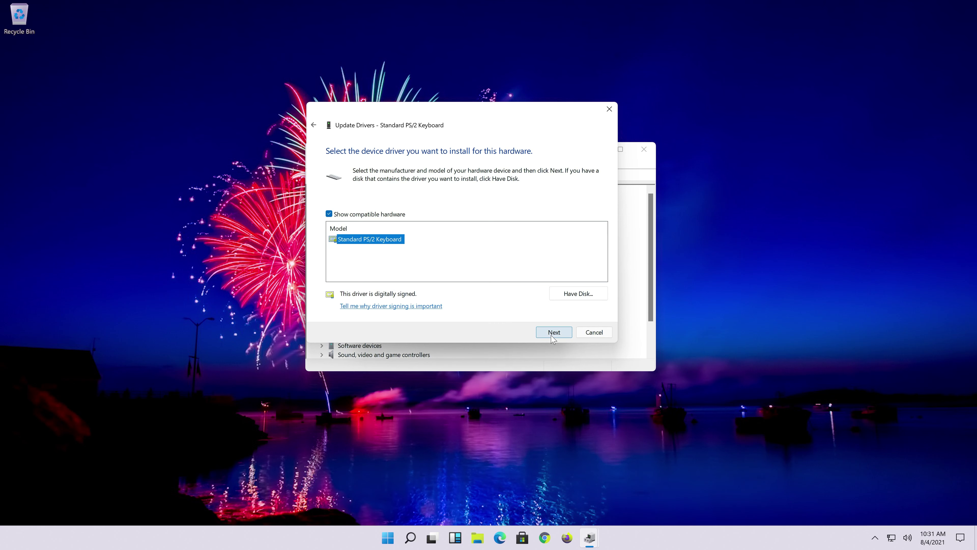
pyautogui.click(553, 333)
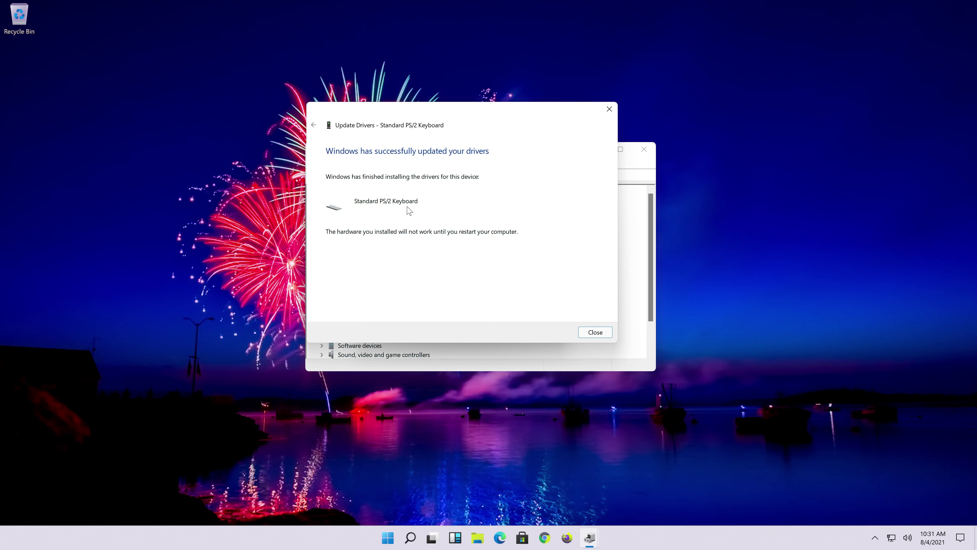
# - Close the driver update wizard and the keyboard properties, and agree to restart the computer
pyautogui.click(595, 332)
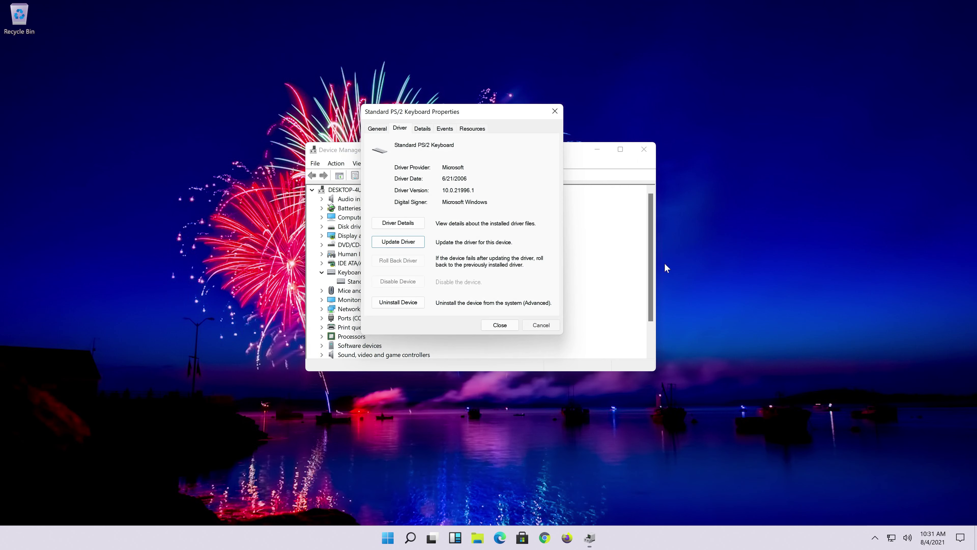
pyautogui.click(507, 327)
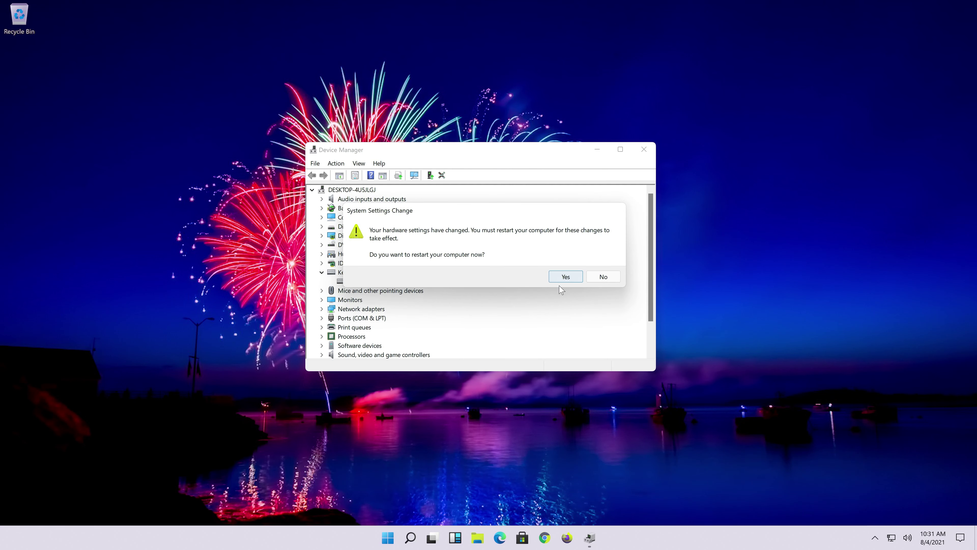
pyautogui.click(574, 280)
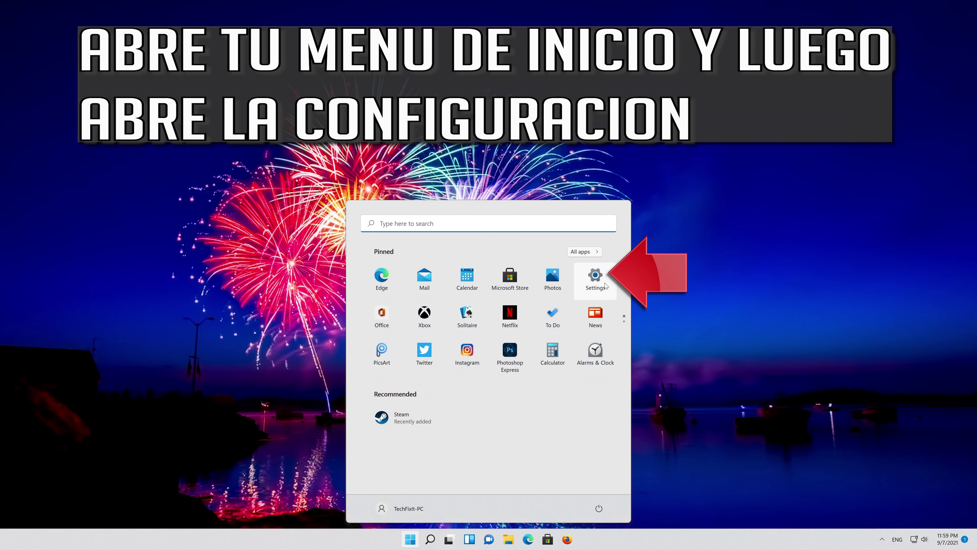
# - Open Windows Settings and run the Keyboard troubleshooter from the other troubleshooters in the System settings
pyautogui.click(605, 285)
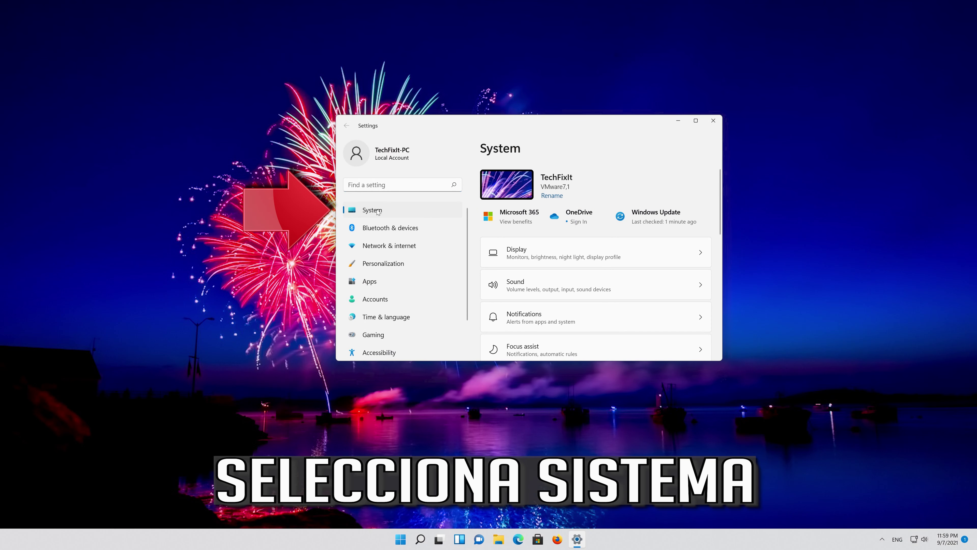
pyautogui.scroll(-3, 562, 286)
pyautogui.scroll(-5, 562, 286)
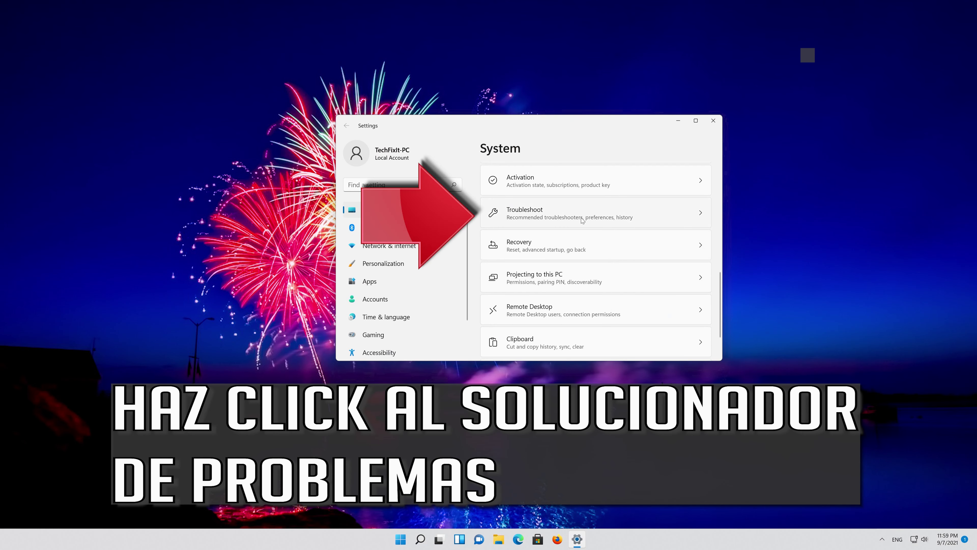
pyautogui.click(561, 218)
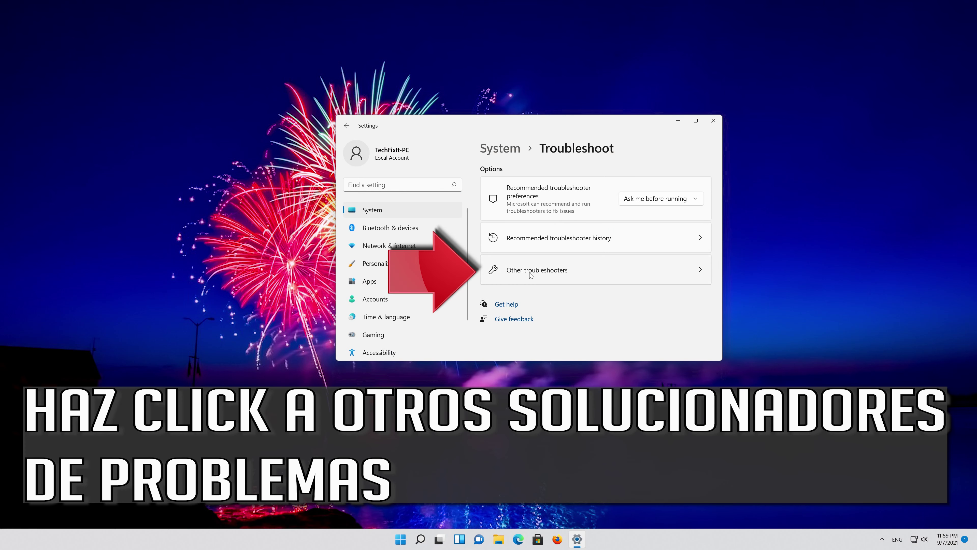
pyautogui.click(558, 274)
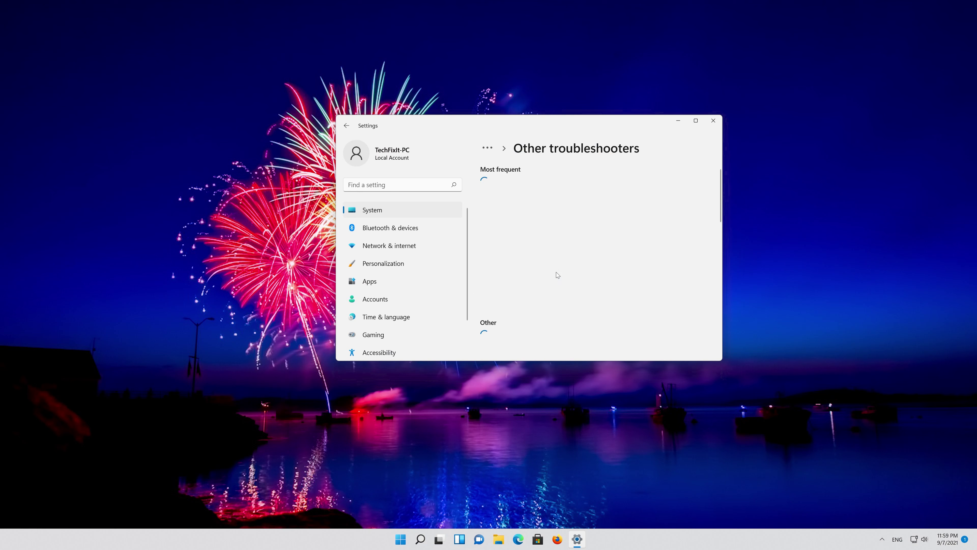
pyautogui.scroll(-5, 560, 276)
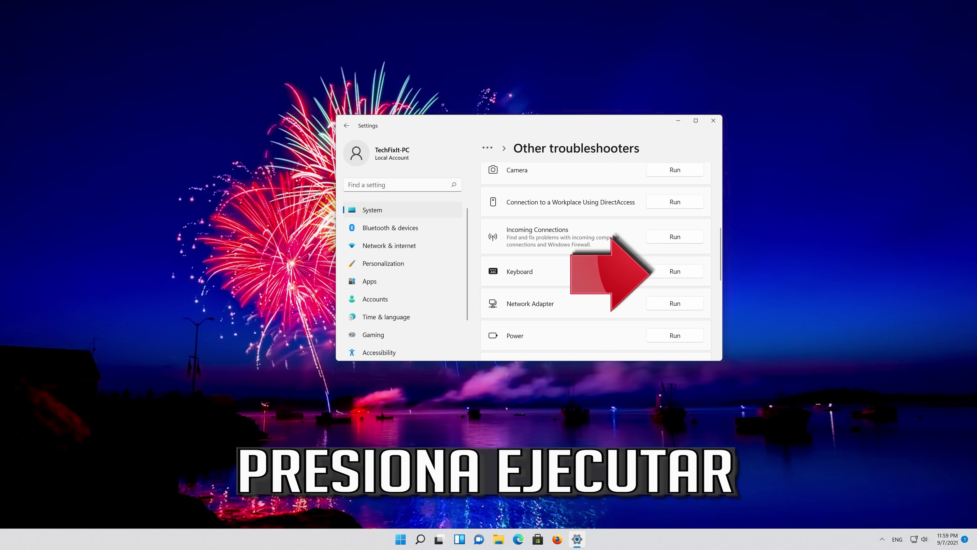
pyautogui.click(675, 271)
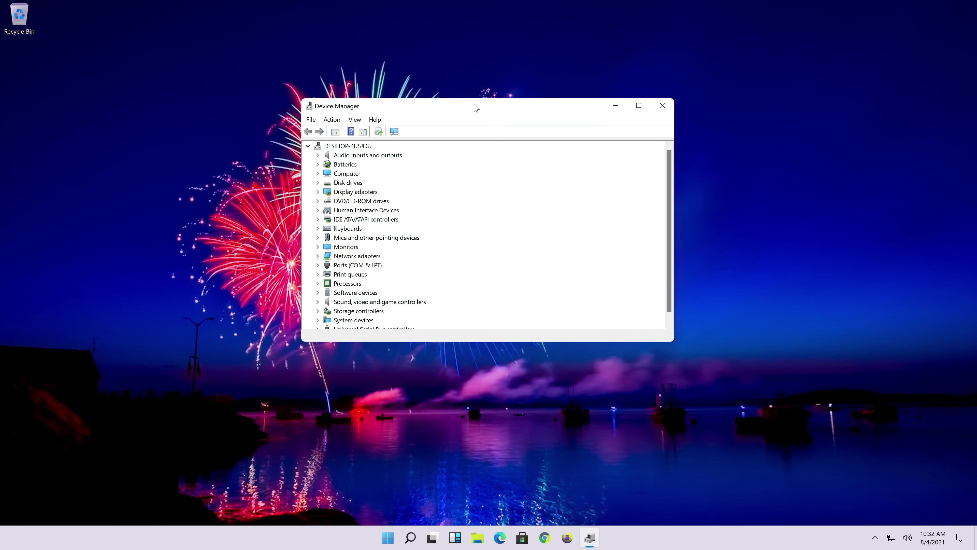
# - Open the driver properties of the Standard PS/2 Keyboard listed under Keyboards in Device Manager
pyautogui.moveTo(476, 102); pyautogui.dragTo(492, 107)
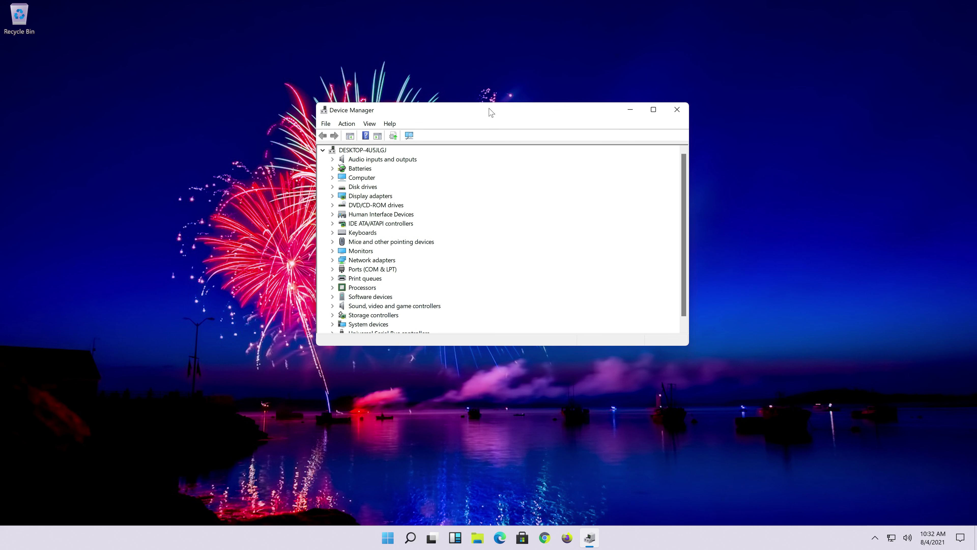
pyautogui.click(362, 233)
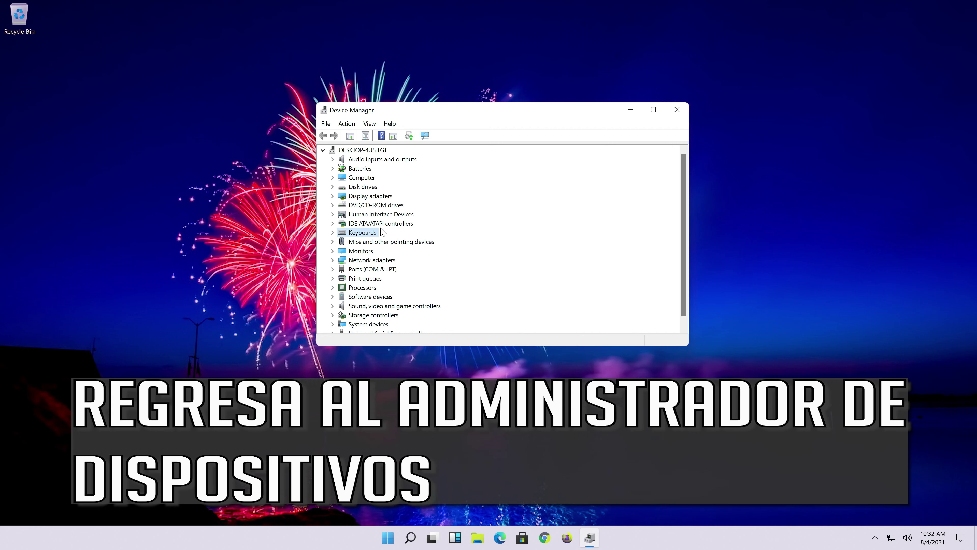
pyautogui.click(332, 233)
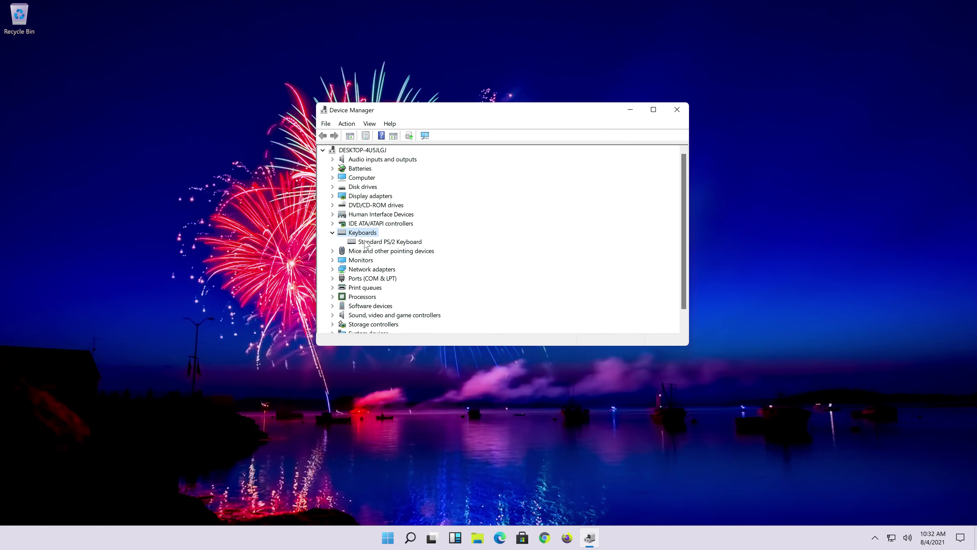
pyautogui.click(365, 242)
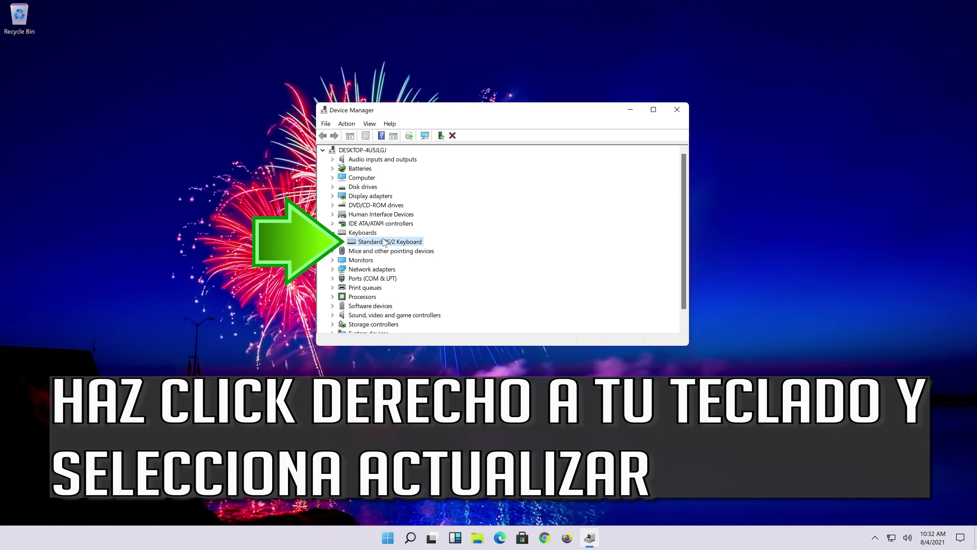
pyautogui.rightClick(405, 243)
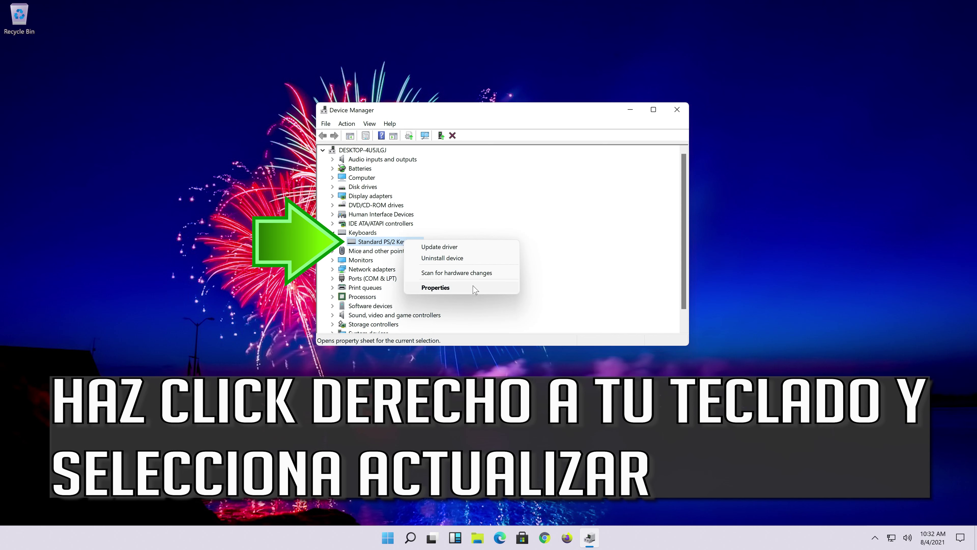
pyautogui.click(436, 288)
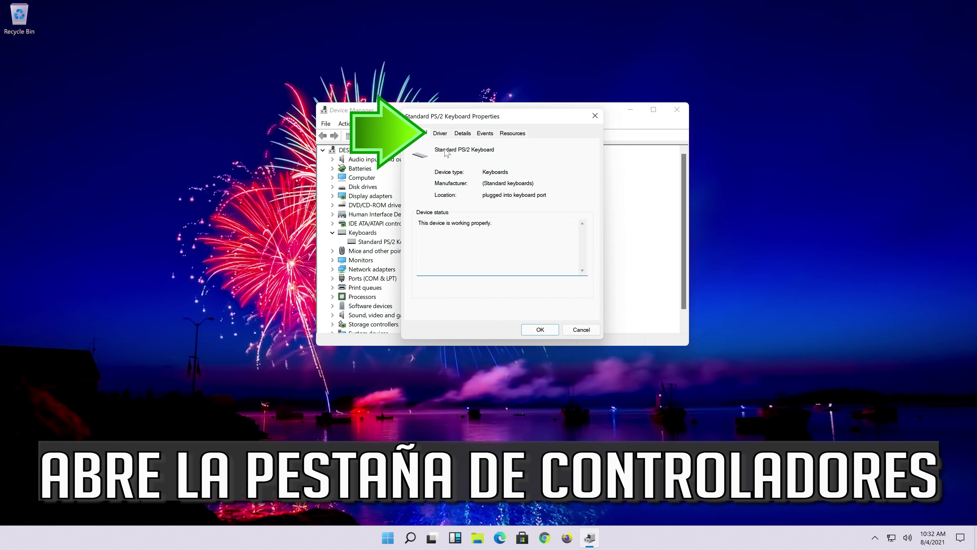
pyautogui.click(439, 133)
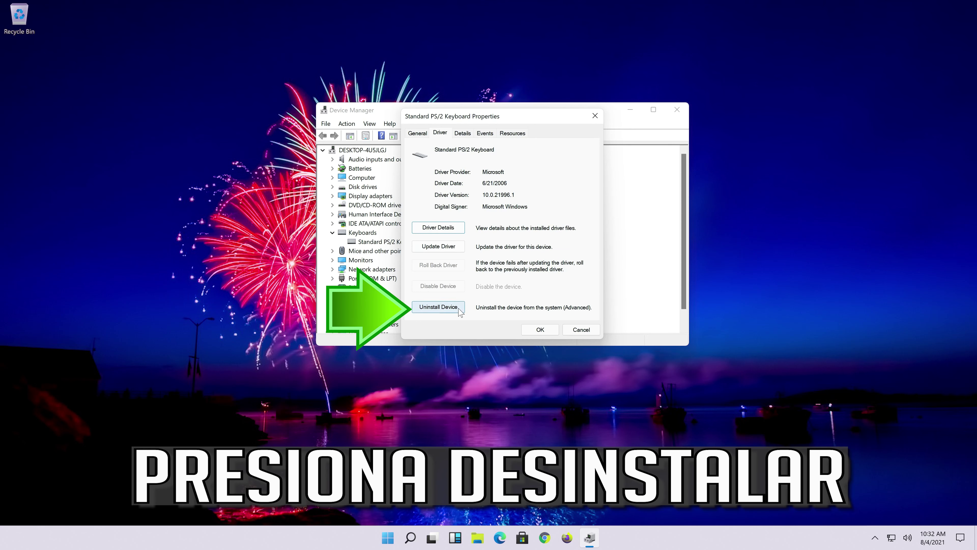
# - Uninstall the Standard PS/2 Keyboard device and agree to restart the computer to finish removing it
pyautogui.click(438, 307)
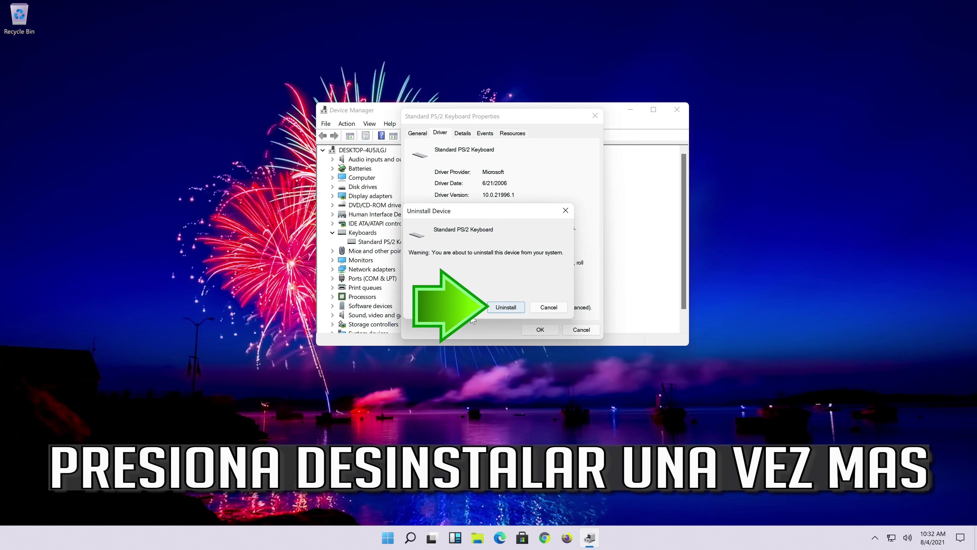
pyautogui.click(509, 310)
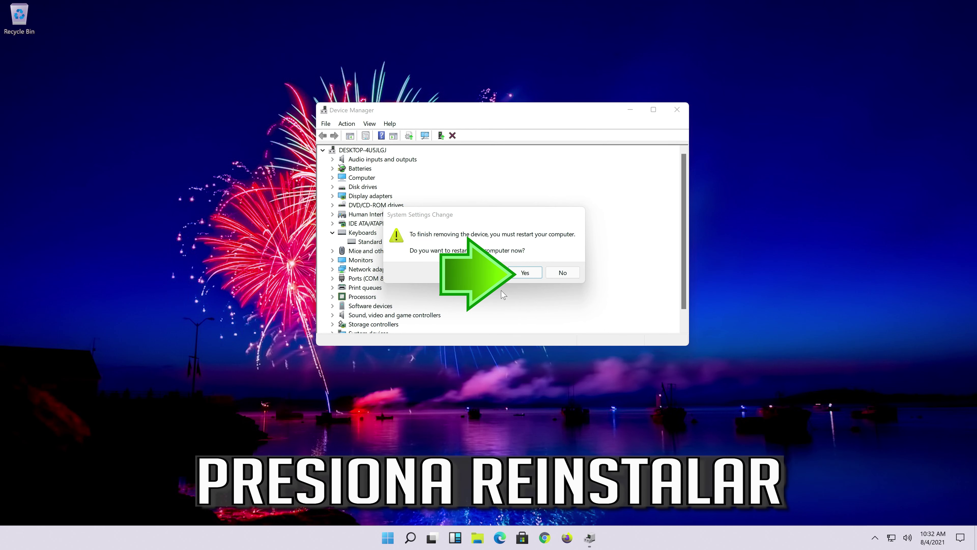
pyautogui.click(528, 276)
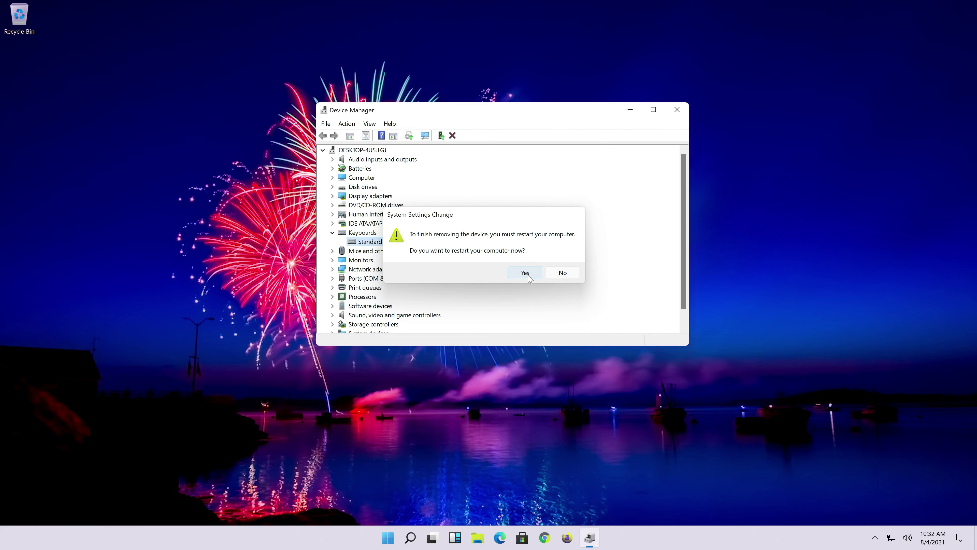